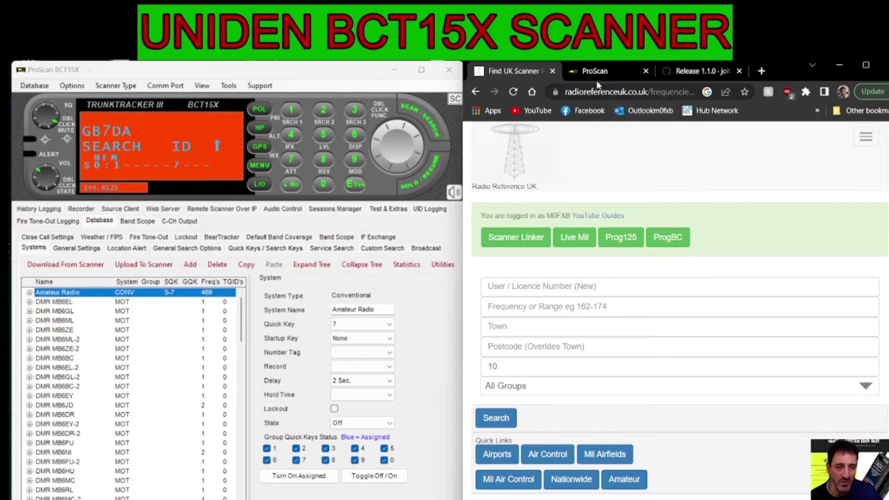
# View the ProScan website in an enlarged browser window, and restore the window to its former size
pyautogui.click(593, 71)
pyautogui.click(514, 71)
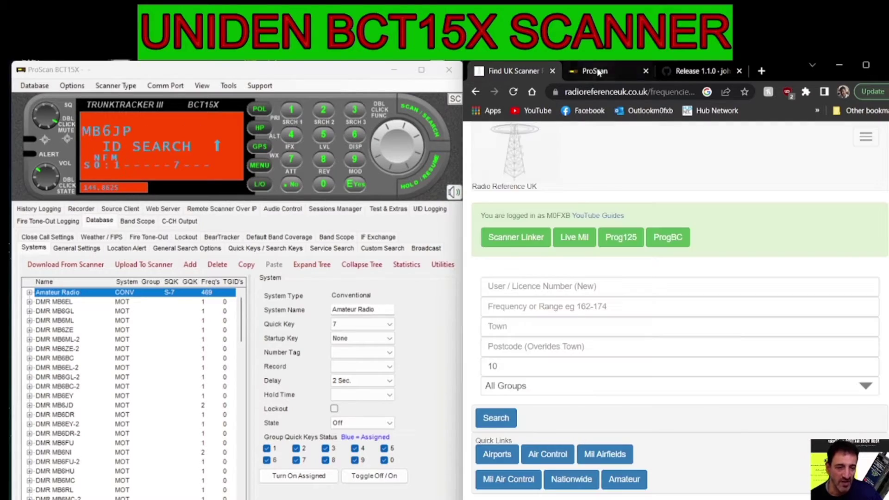
pyautogui.click(596, 71)
pyautogui.click(864, 64)
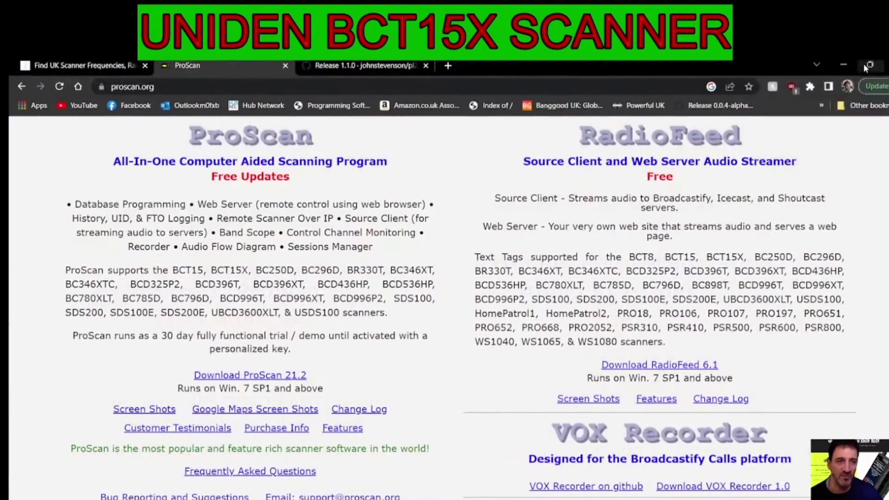
pyautogui.click(865, 65)
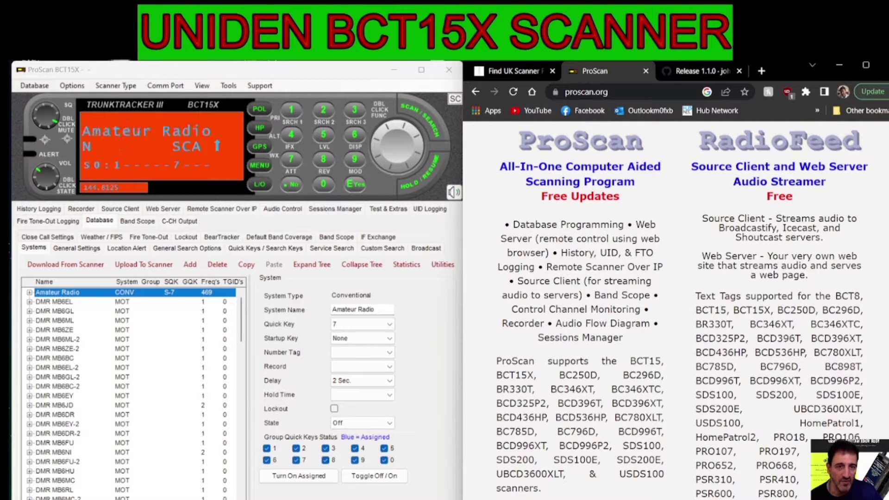
# Look up the USB-to-serial adapter's port number under Ports (COM & LPT) in Windows Device Manager, and minimise it
pyautogui.press('super+x')
pyautogui.click(126, 292)
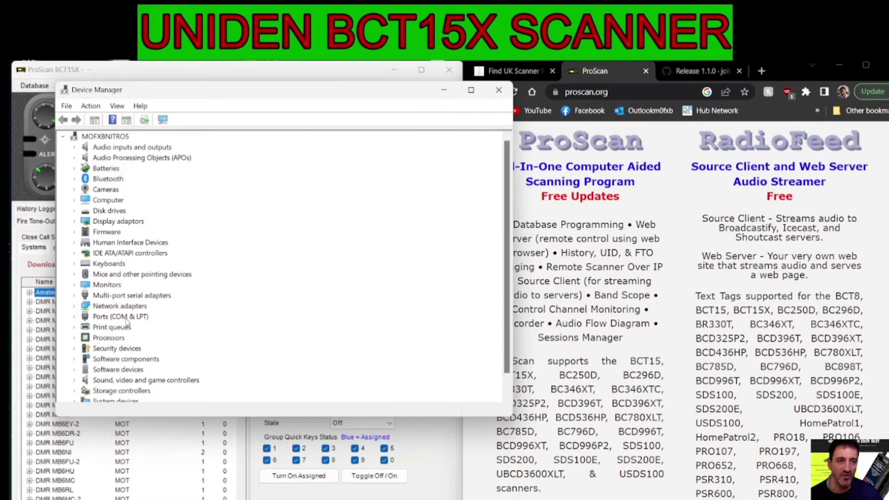
pyautogui.doubleClick(126, 318)
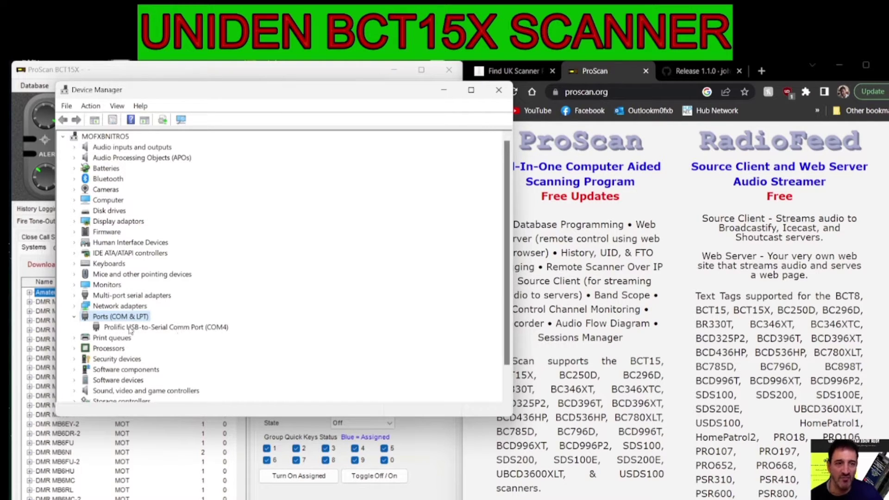
pyautogui.click(444, 90)
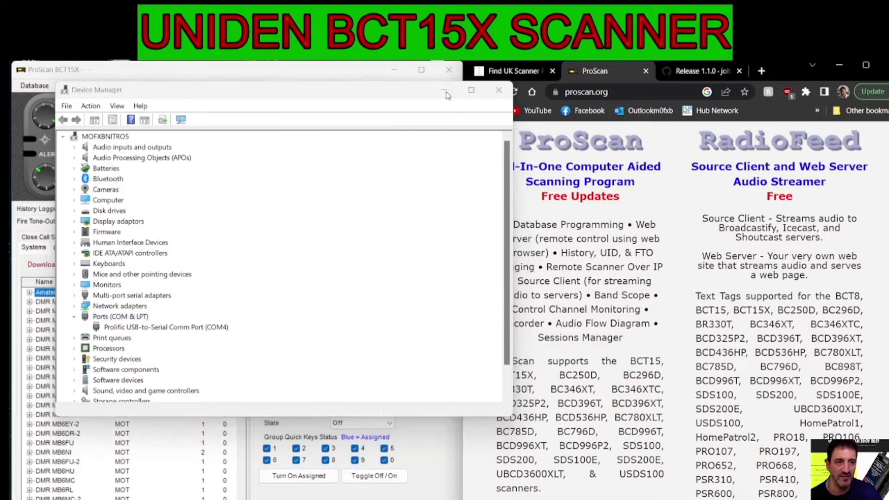
# Return to the Radio Reference UK frequency search and enter BRISTOL as the town
pyautogui.click(518, 73)
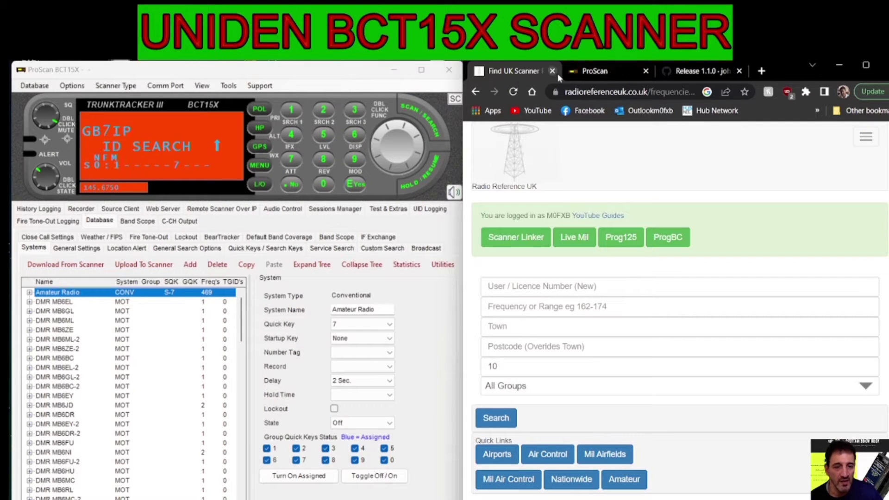
pyautogui.click(582, 73)
pyautogui.click(521, 74)
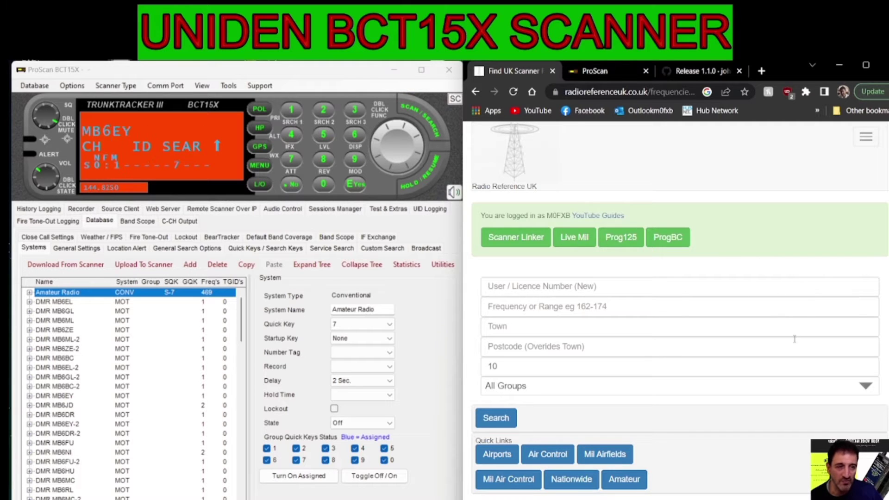
pyautogui.click(507, 328)
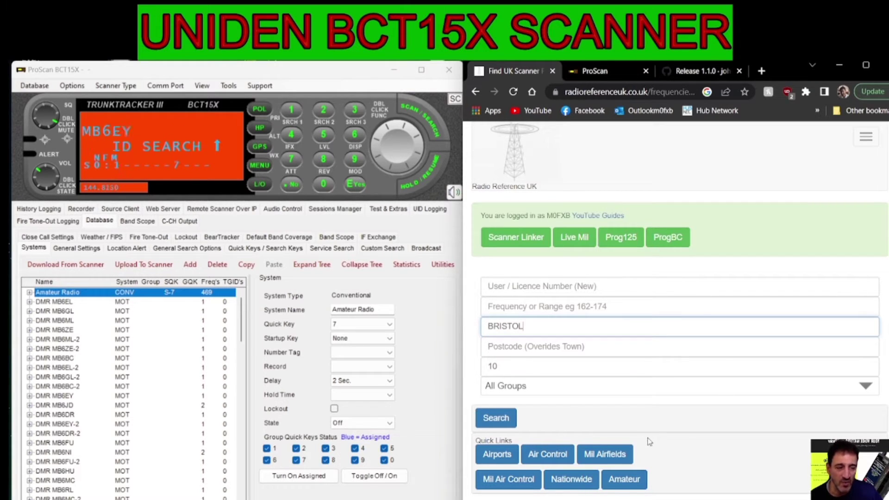
# Open the UK amateur radio frequencies and list those for the 70cm band
pyautogui.click(634, 480)
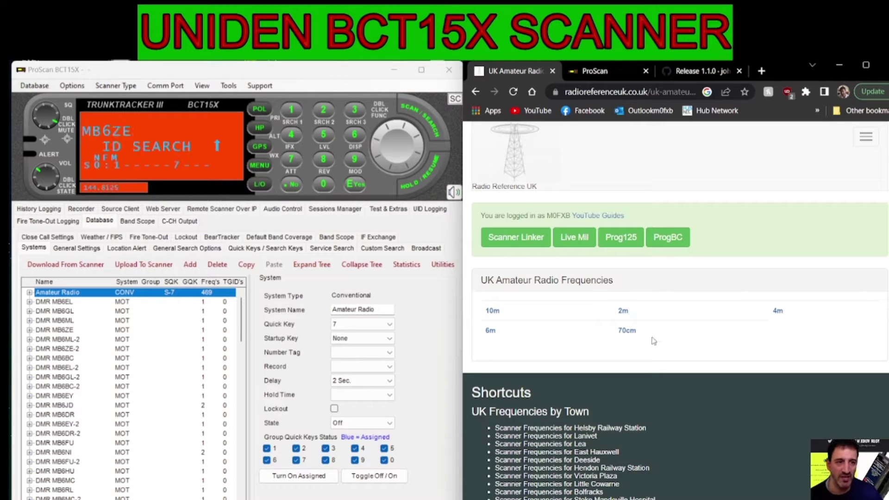
pyautogui.click(631, 334)
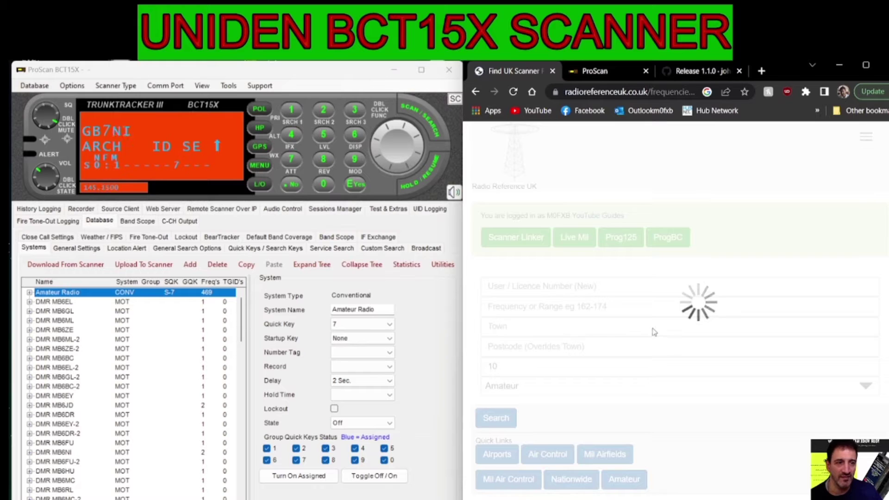
pyautogui.scroll(-1, 767, 305)
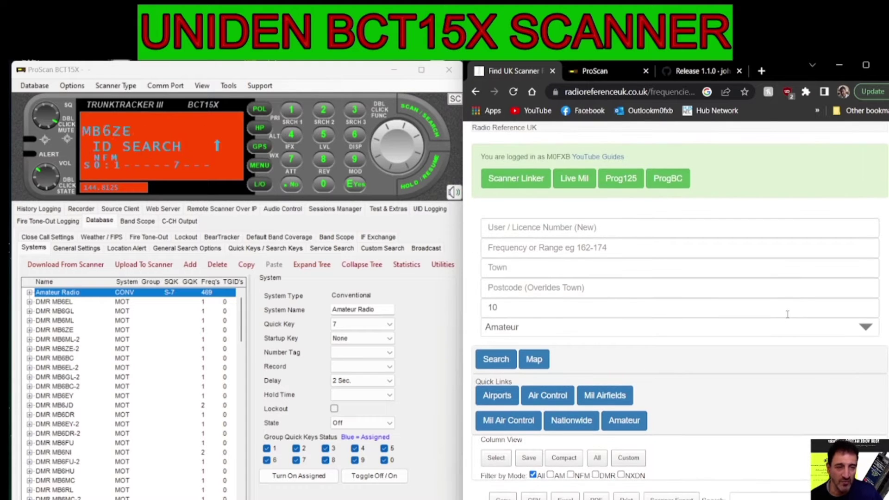
pyautogui.scroll(-5, 787, 315)
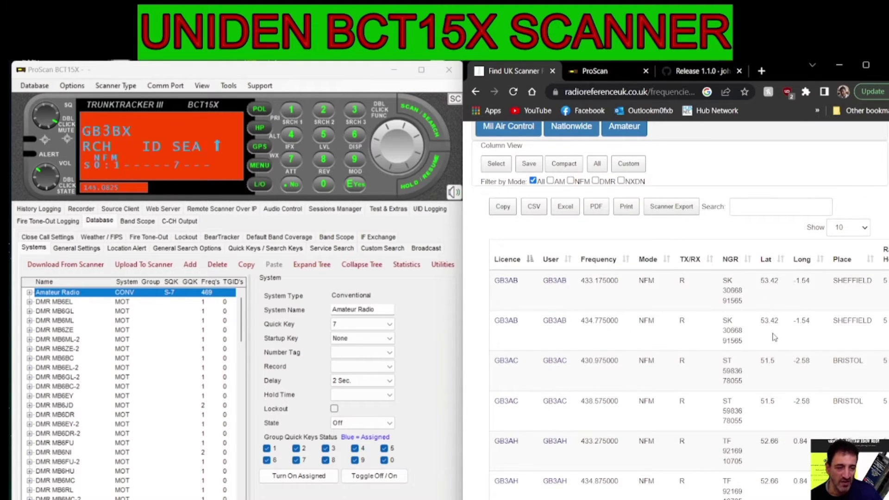
# Sort the 70cm frequency list by mode and export it in the Uniden SDS / 3600 HPE (Rx Only) format
pyautogui.click(649, 260)
pyautogui.click(651, 260)
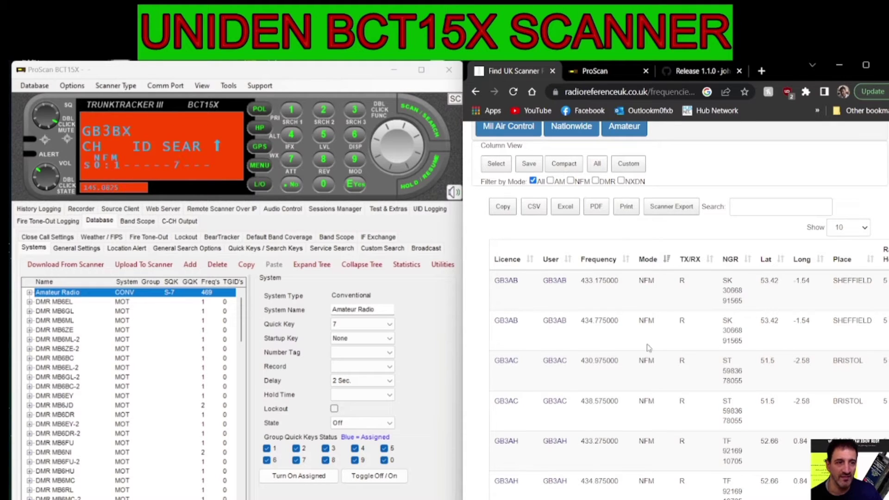
pyautogui.scroll(6, 674, 407)
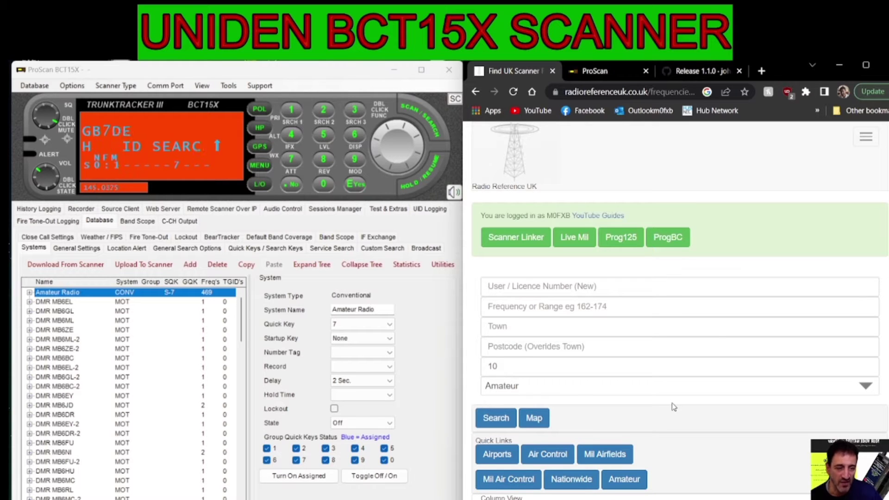
pyautogui.scroll(-3, 671, 403)
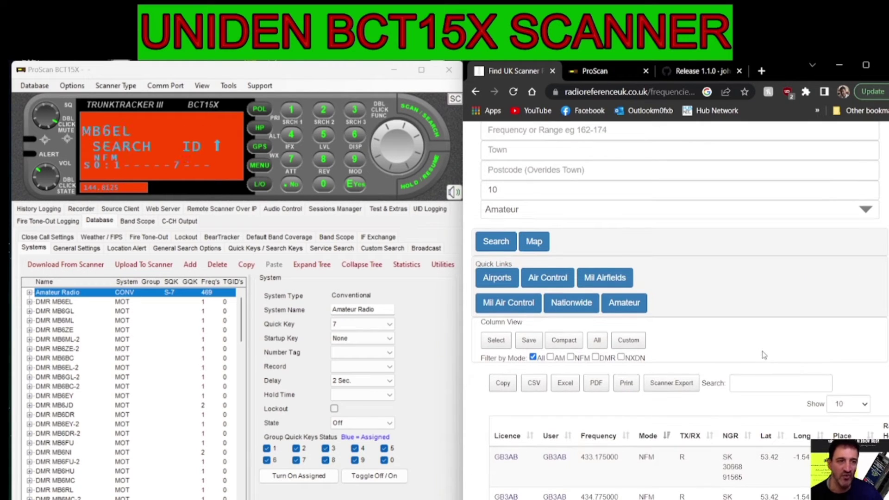
pyautogui.click(672, 384)
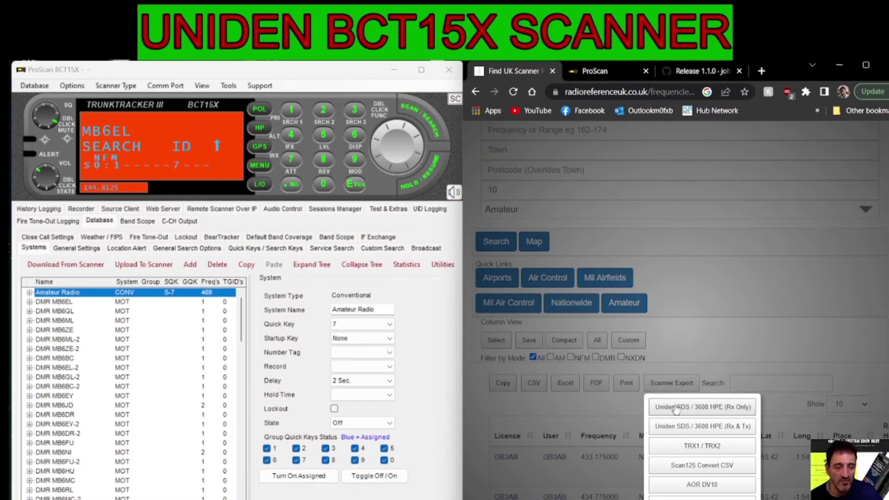
pyautogui.click(743, 410)
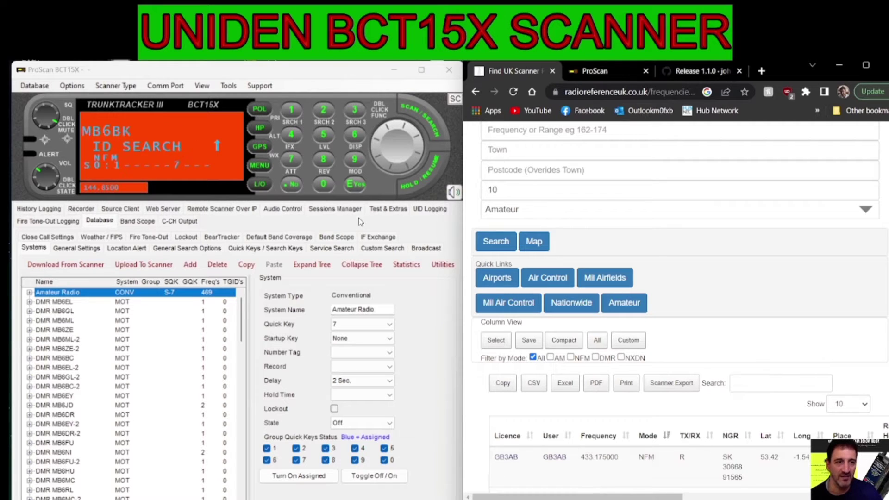
# Narrow the browser window and widen the ProScan window so both stay visible side by side
pyautogui.click(433, 74)
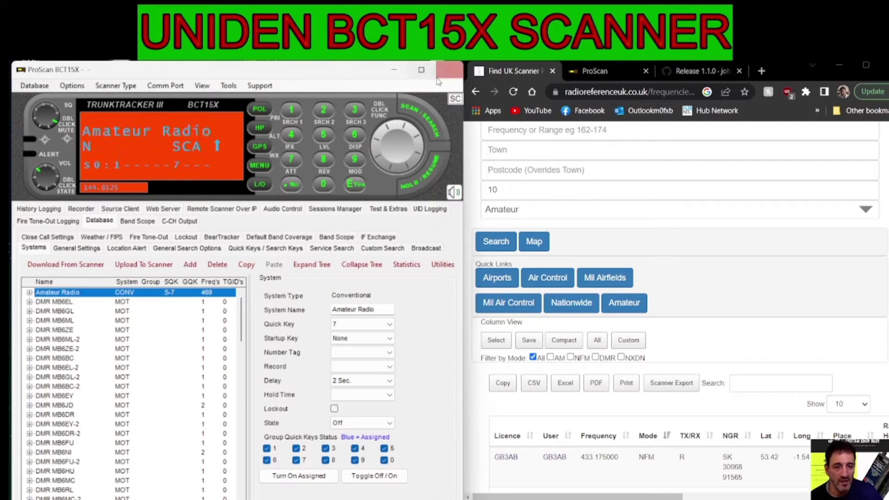
pyautogui.click(472, 207)
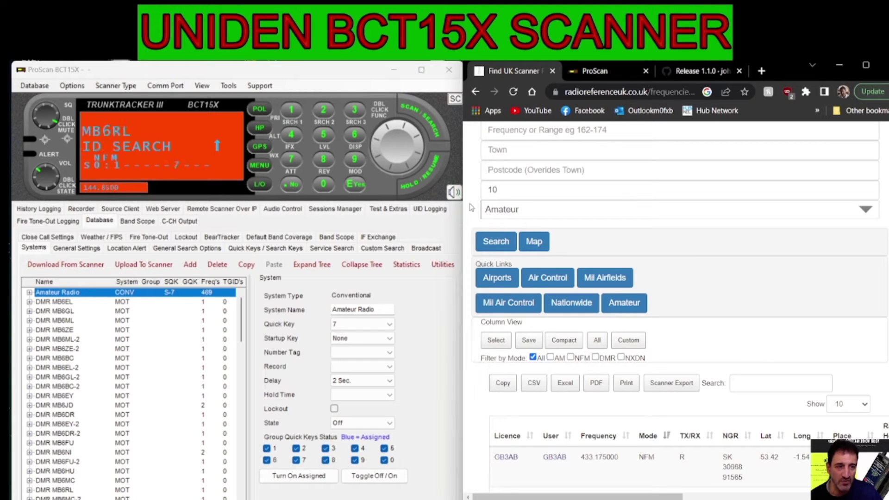
pyautogui.moveTo(465, 217); pyautogui.dragTo(630, 221)
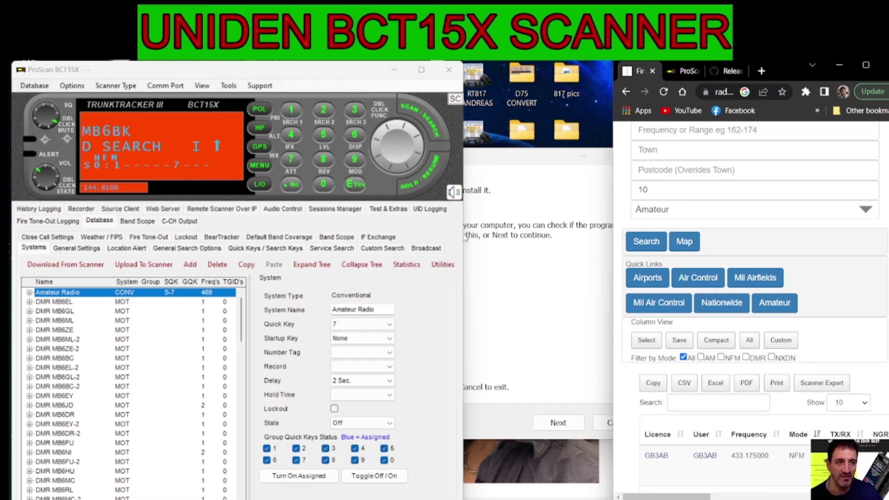
pyautogui.moveTo(465, 237); pyautogui.dragTo(607, 247)
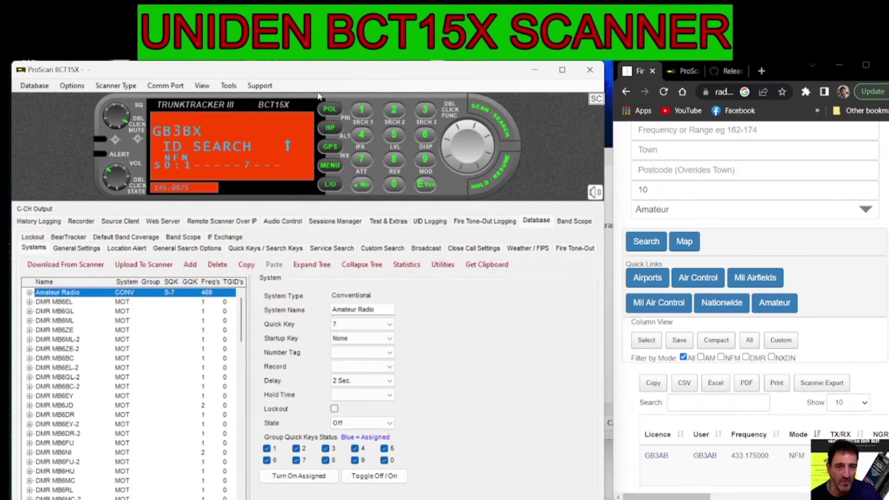
# Set ProScan's comm port to 4 with a baud rate of 115200, and close the comm port settings
pyautogui.click(164, 91)
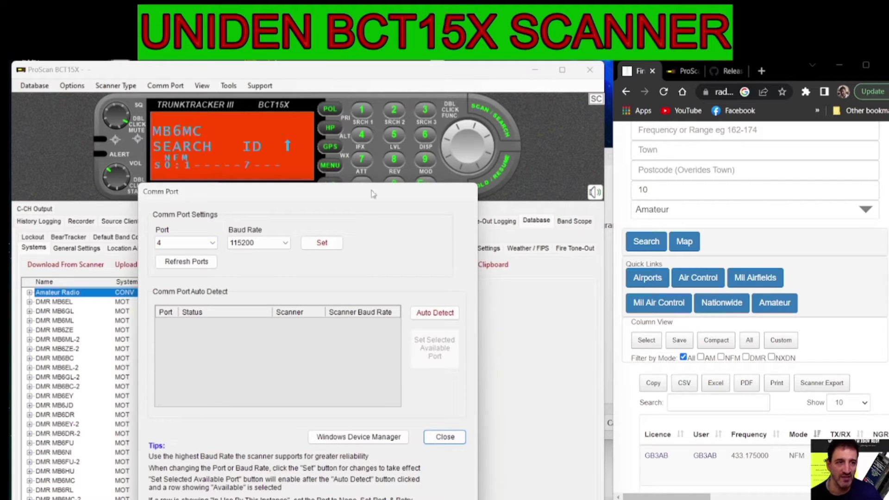
pyautogui.click(445, 437)
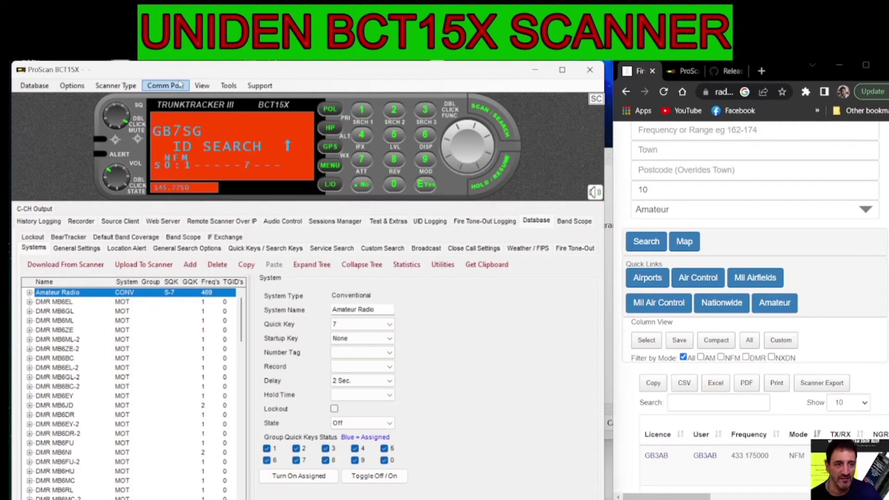
pyautogui.click(170, 86)
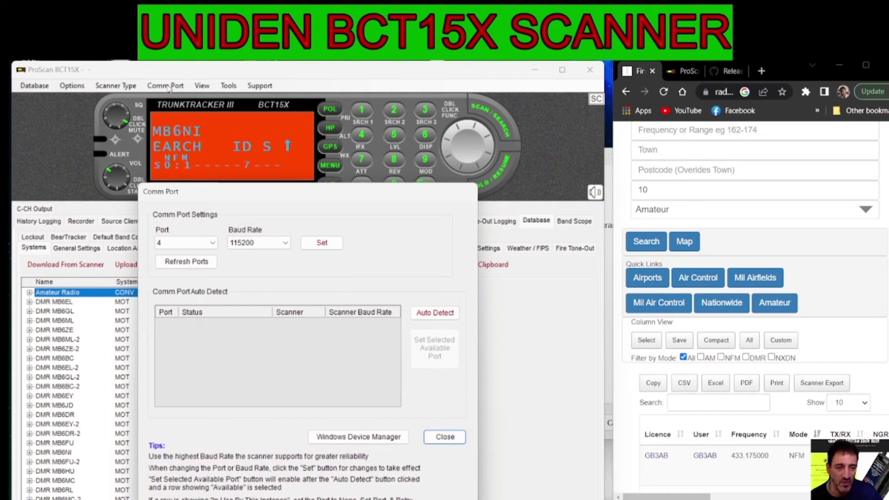
pyautogui.click(213, 244)
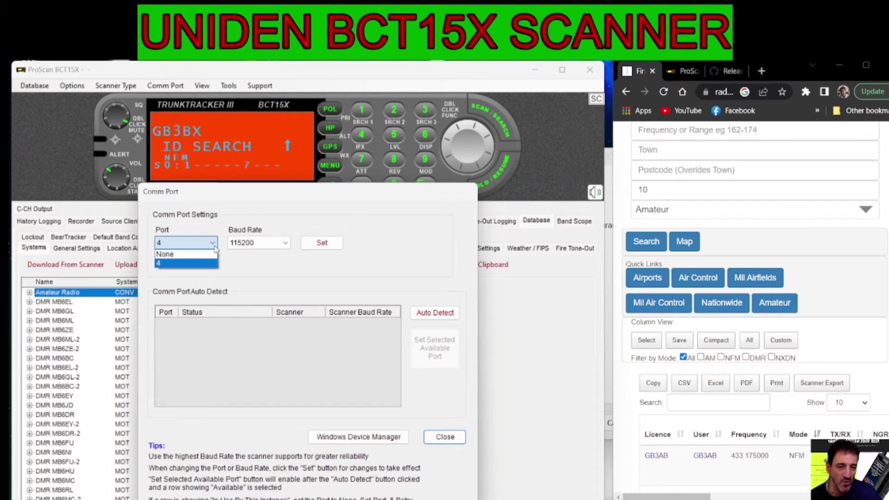
pyautogui.click(214, 249)
pyautogui.click(215, 249)
pyautogui.click(215, 249)
pyautogui.click(215, 249)
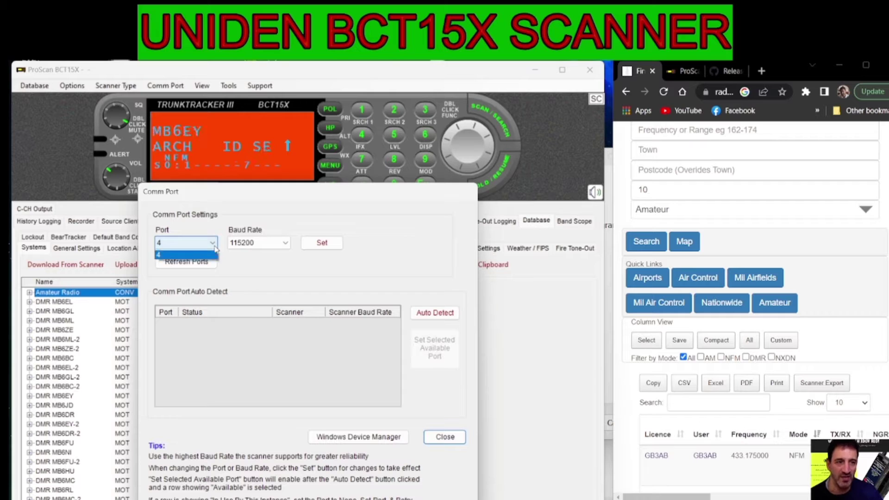
pyautogui.click(214, 249)
pyautogui.press('Tab')
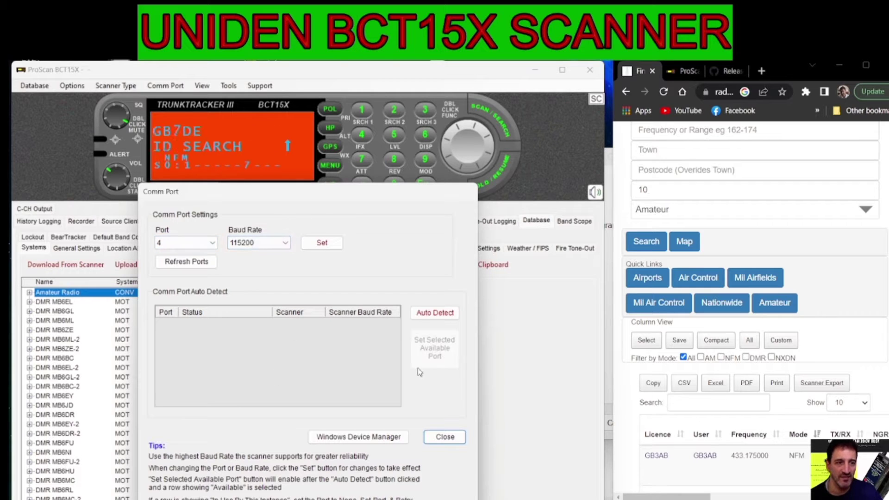
pyautogui.click(322, 243)
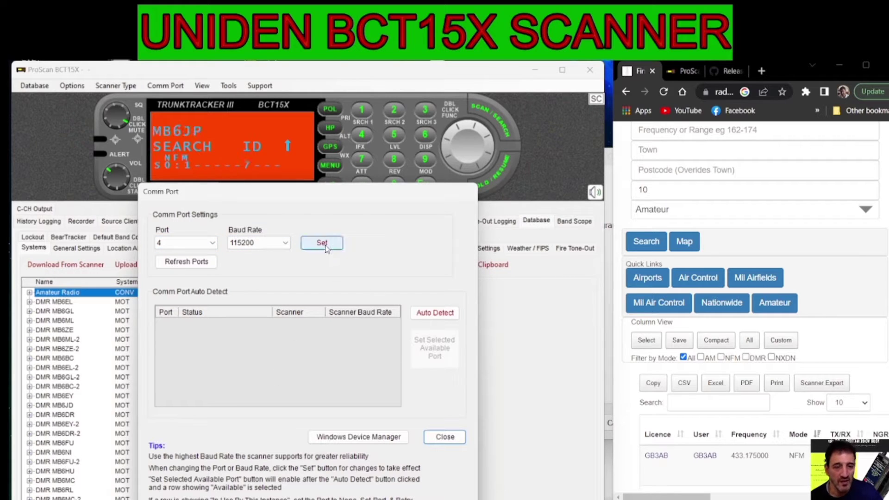
pyautogui.click(446, 437)
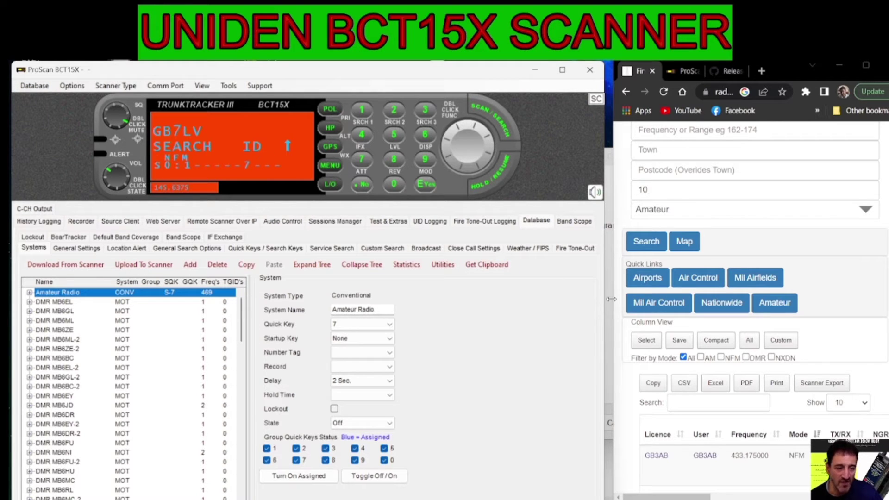
# Create a new ProScan database file named 70CM HAM BANDS in the UNIDEN 125 folder, saving the current data
pyautogui.moveTo(612, 299); pyautogui.dragTo(600, 299)
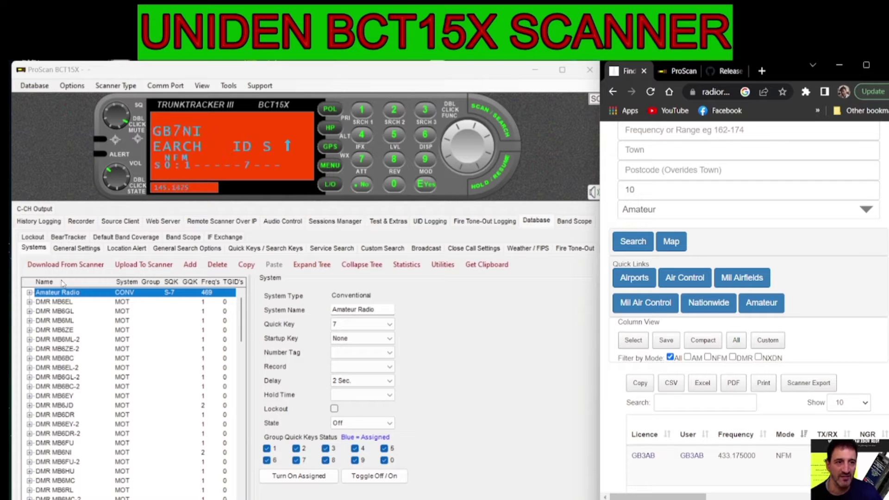
pyautogui.click(34, 85)
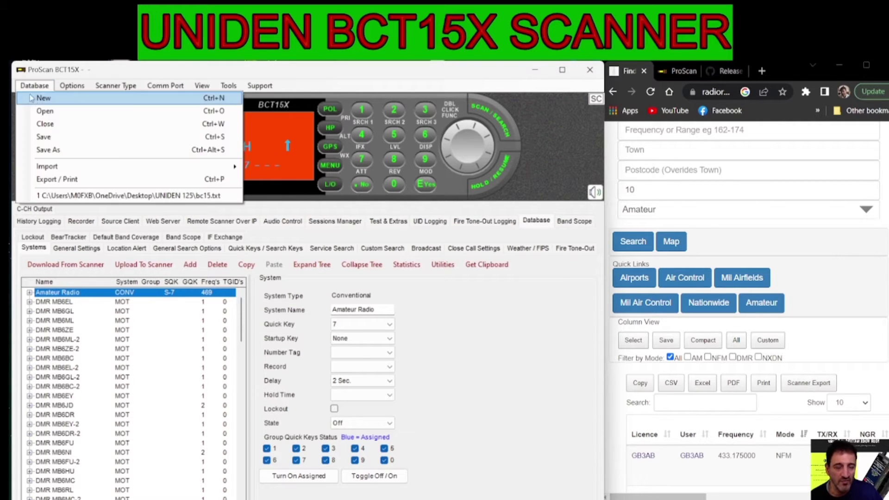
pyautogui.click(31, 98)
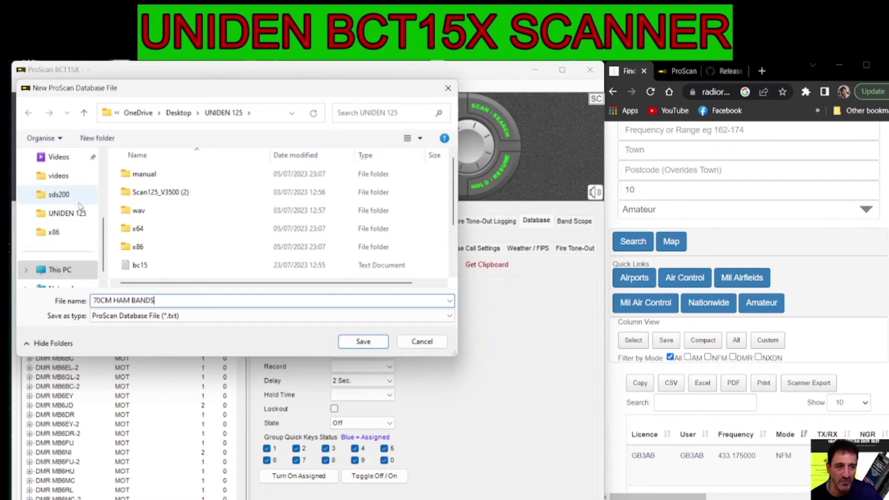
pyautogui.click(67, 213)
pyautogui.click(372, 347)
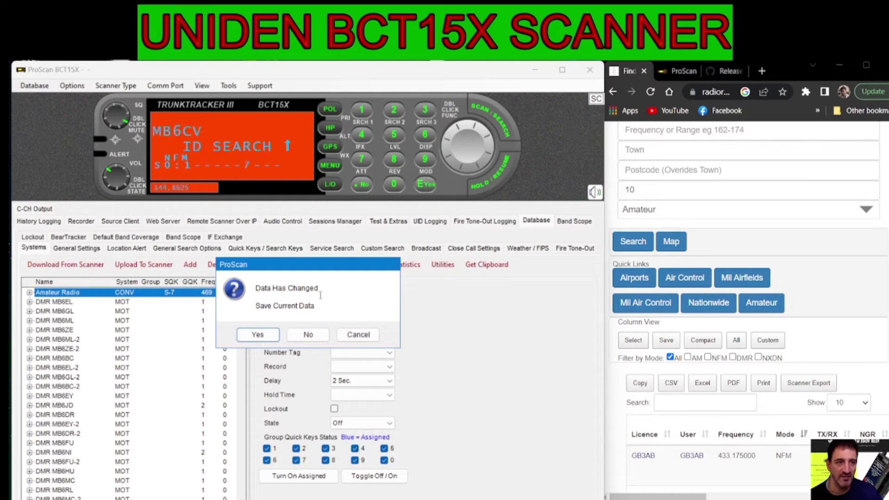
pyautogui.click(258, 337)
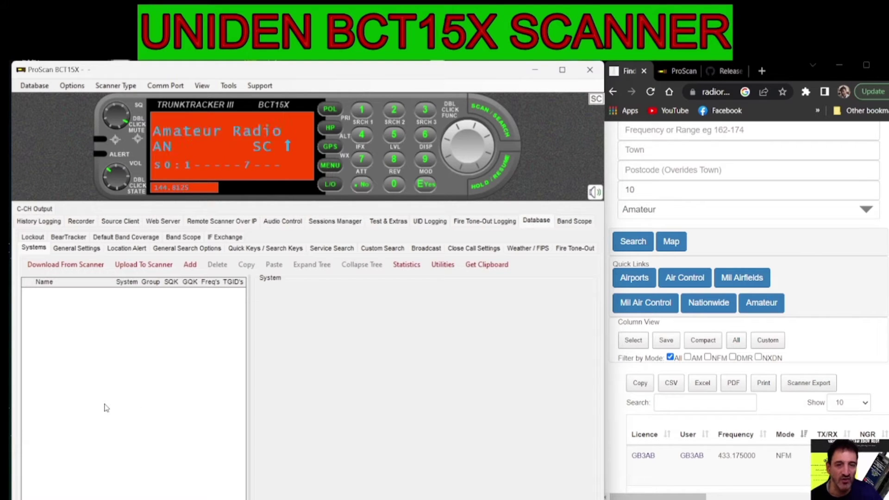
# Import all systems and groups from Amateur (1).hpe in the Downloads folder as a Sentinel hpe file, and close the import window
pyautogui.click(32, 89)
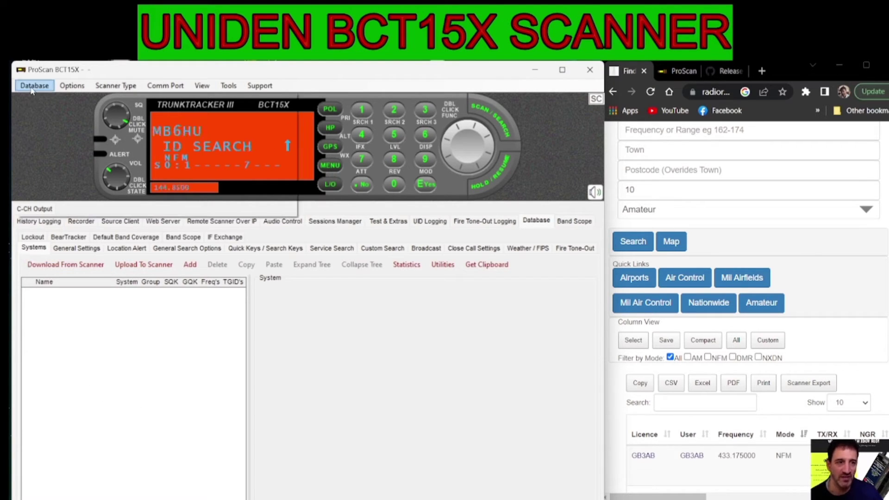
pyautogui.click(326, 377)
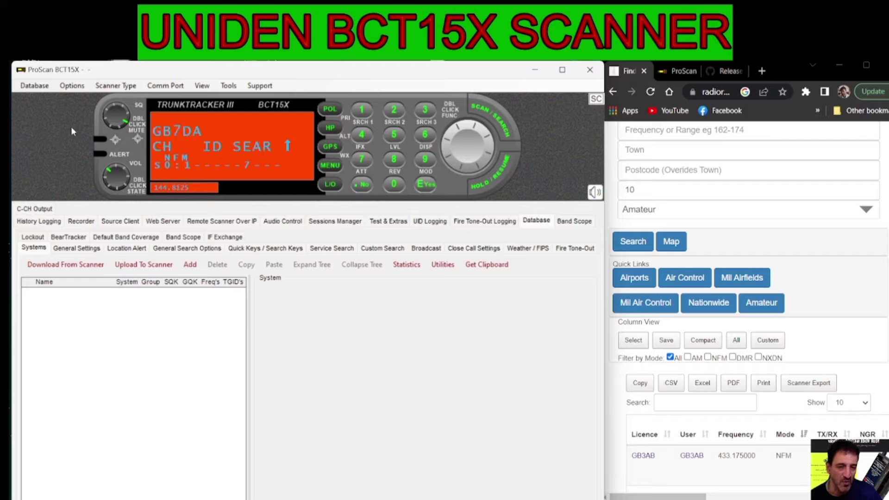
pyautogui.click(31, 87)
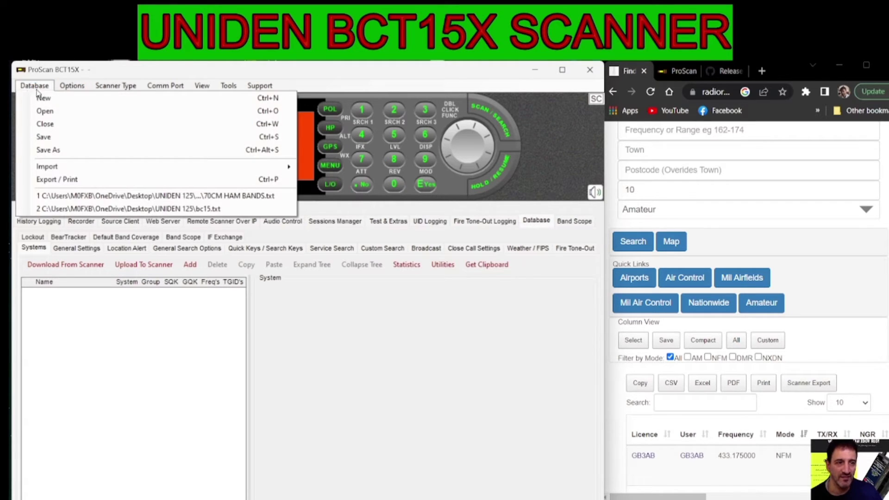
pyautogui.moveTo(72, 170)
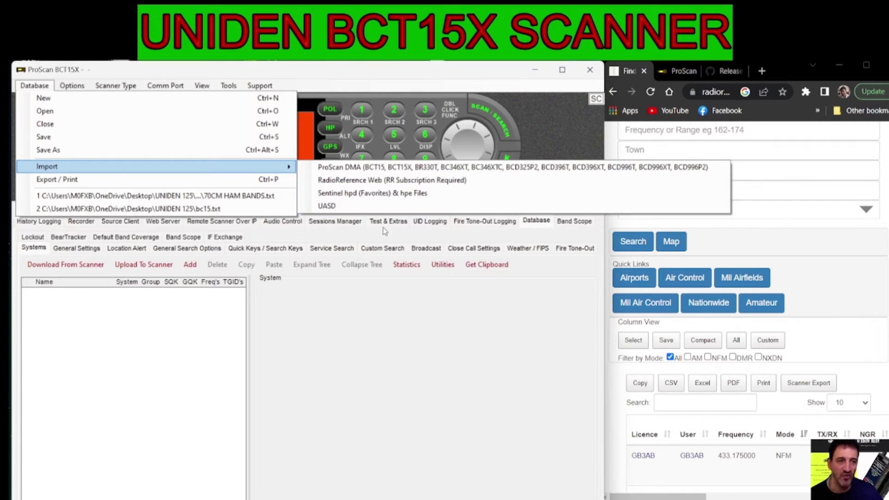
pyautogui.click(347, 194)
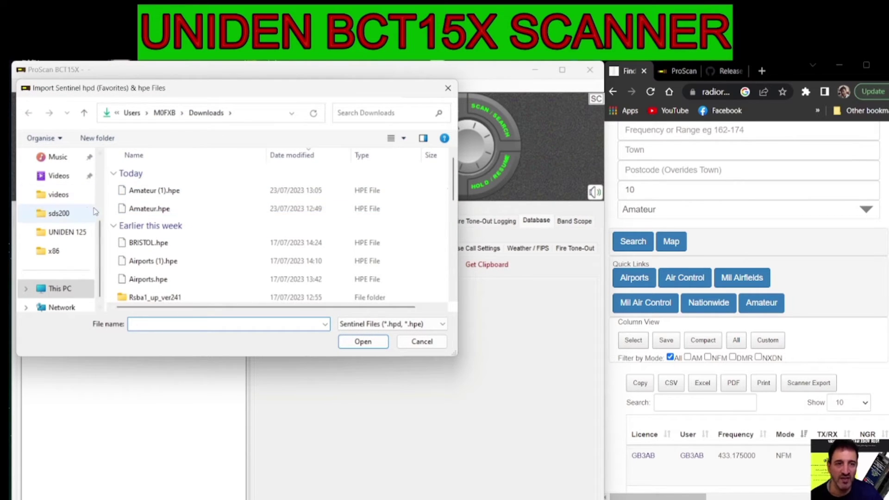
pyautogui.moveTo(100, 234); pyautogui.dragTo(104, 166)
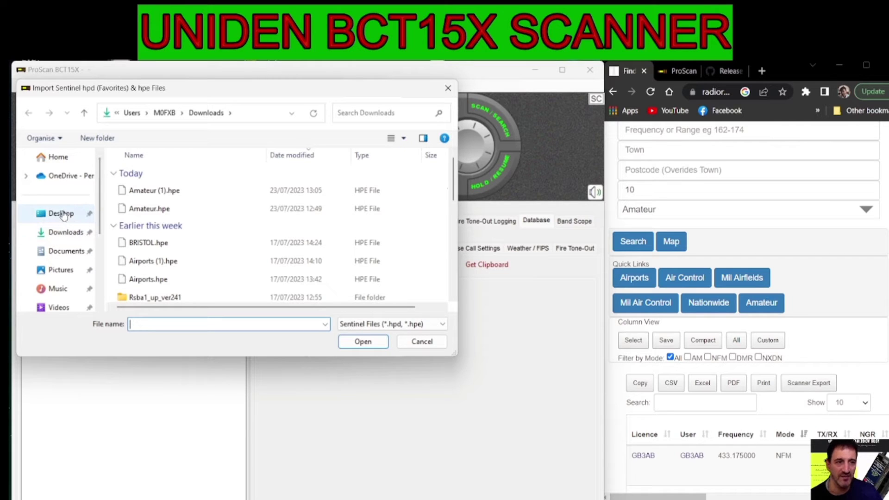
pyautogui.click(63, 232)
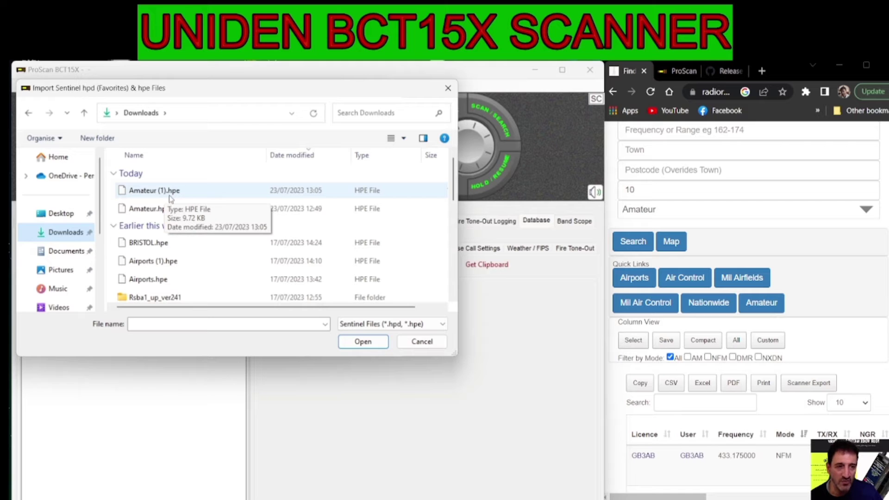
pyautogui.doubleClick(175, 197)
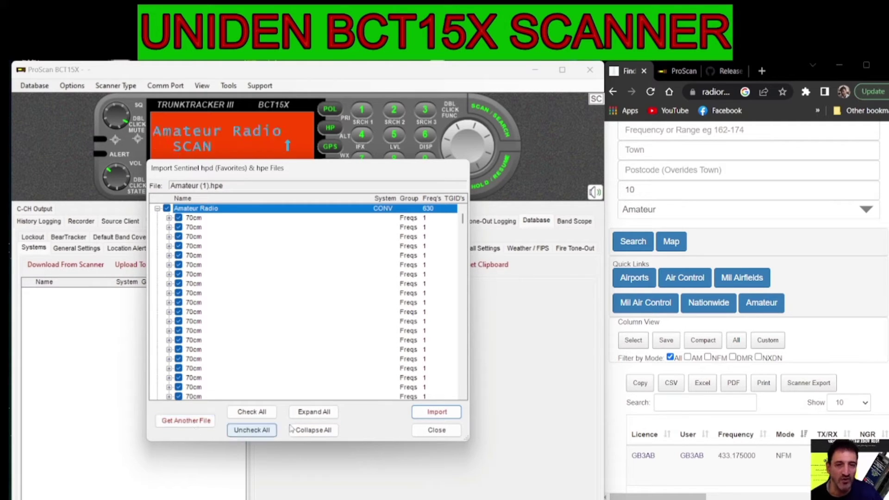
pyautogui.click(438, 413)
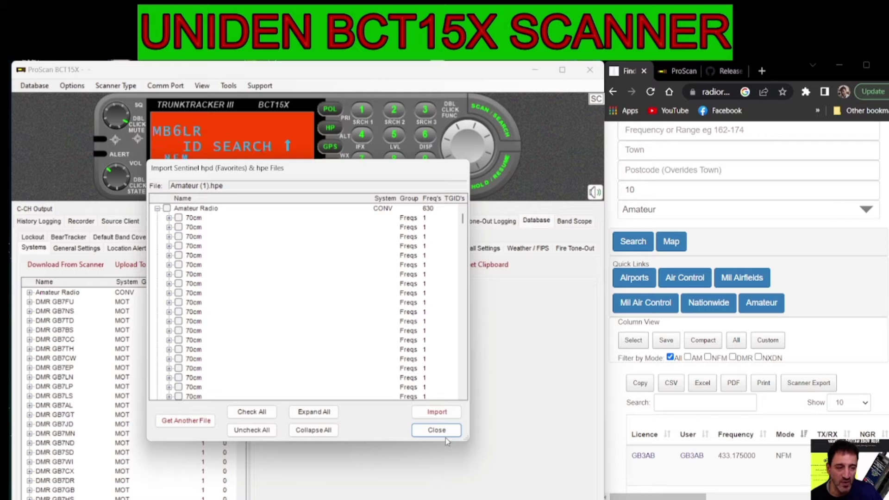
pyautogui.click(443, 435)
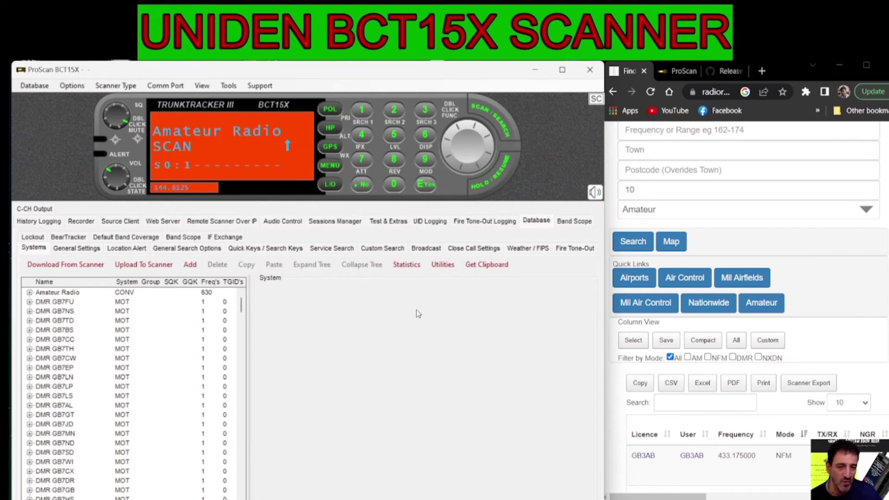
# Examine the imported DMR systems in the database list and their individual system settings
pyautogui.scroll(-5, 131, 369)
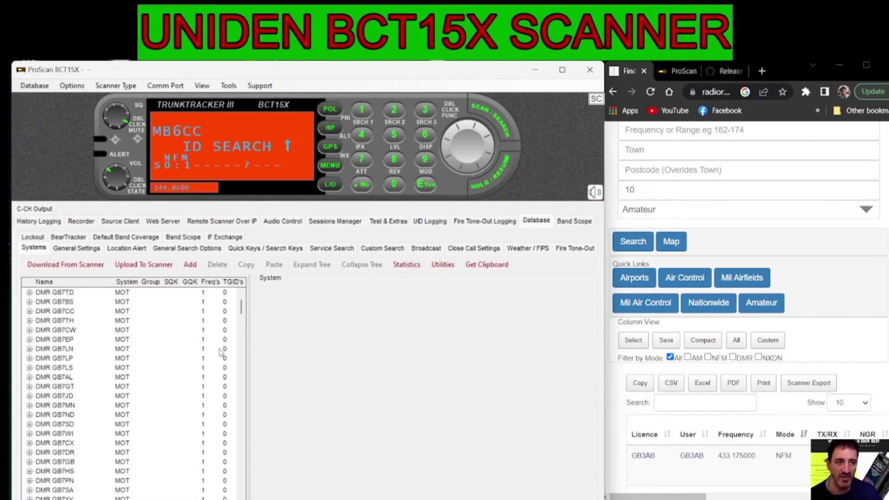
pyautogui.scroll(6, 170, 380)
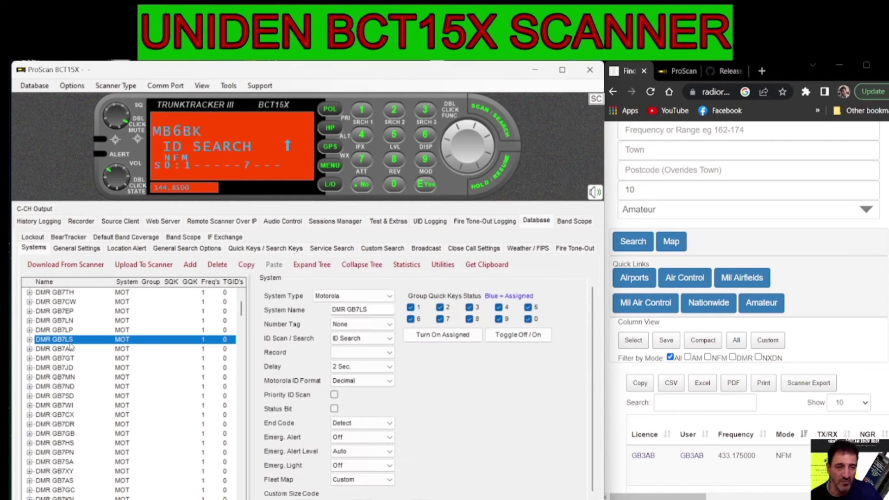
pyautogui.click(77, 330)
pyautogui.click(75, 321)
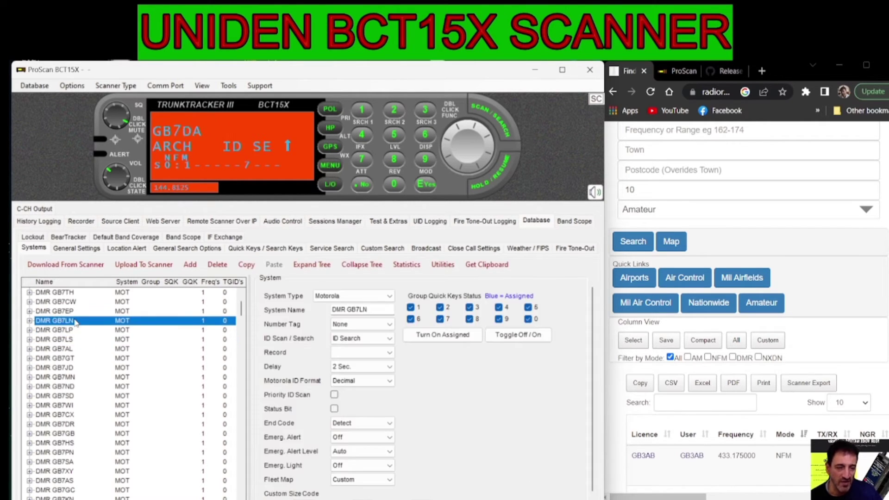
pyautogui.click(71, 312)
pyautogui.click(68, 302)
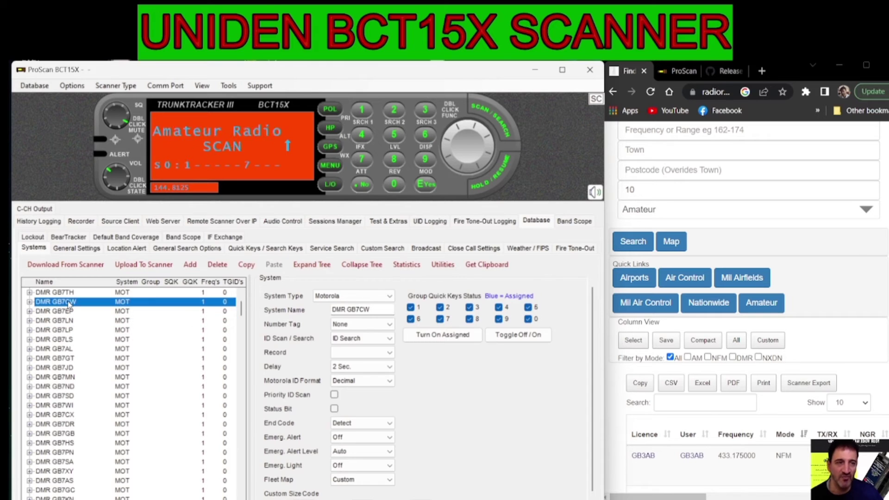
pyautogui.click(52, 368)
pyautogui.click(58, 415)
pyautogui.click(59, 443)
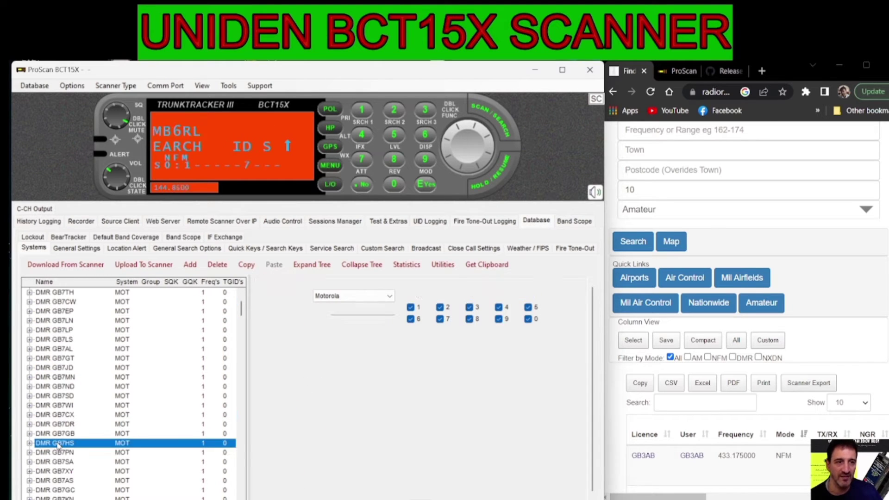
pyautogui.click(64, 472)
pyautogui.click(63, 490)
pyautogui.click(59, 424)
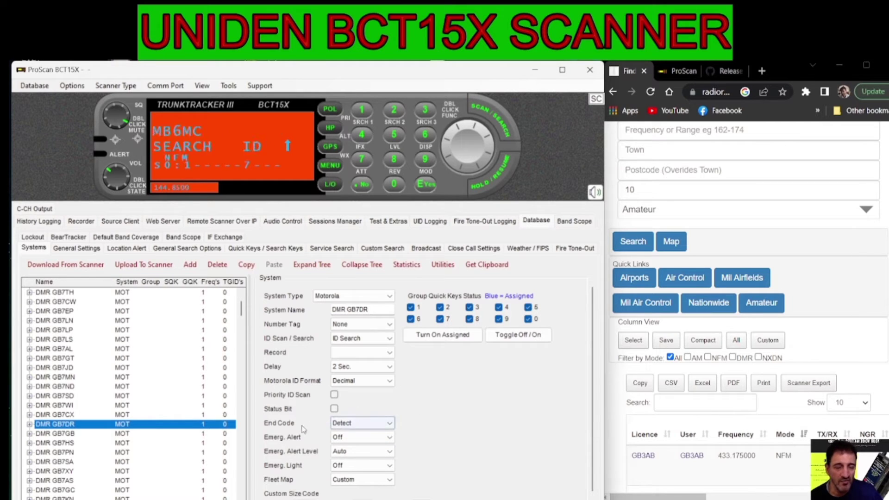
# Expand the whole systems tree and look through the groups and frequencies under each DMR system
pyautogui.click(309, 265)
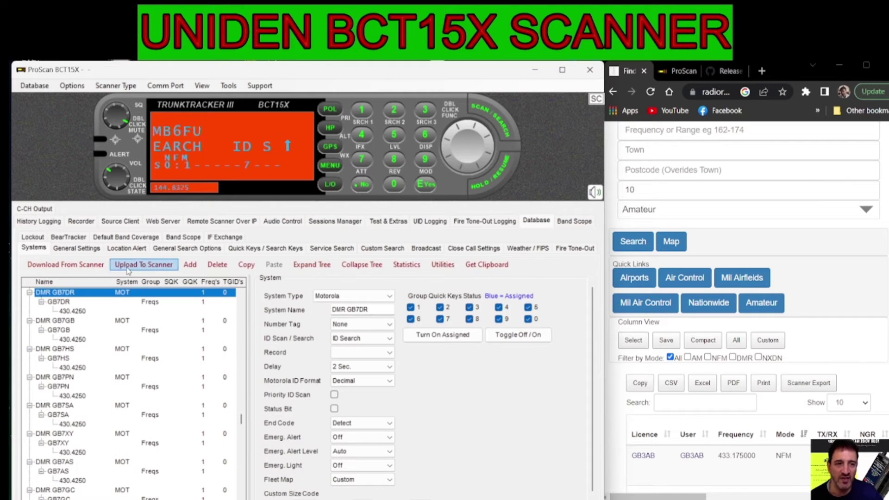
pyautogui.click(81, 267)
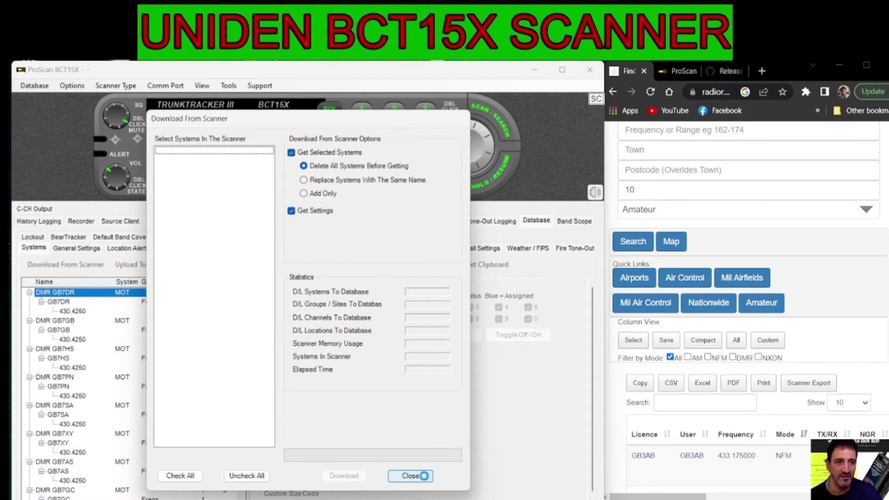
pyautogui.click(424, 476)
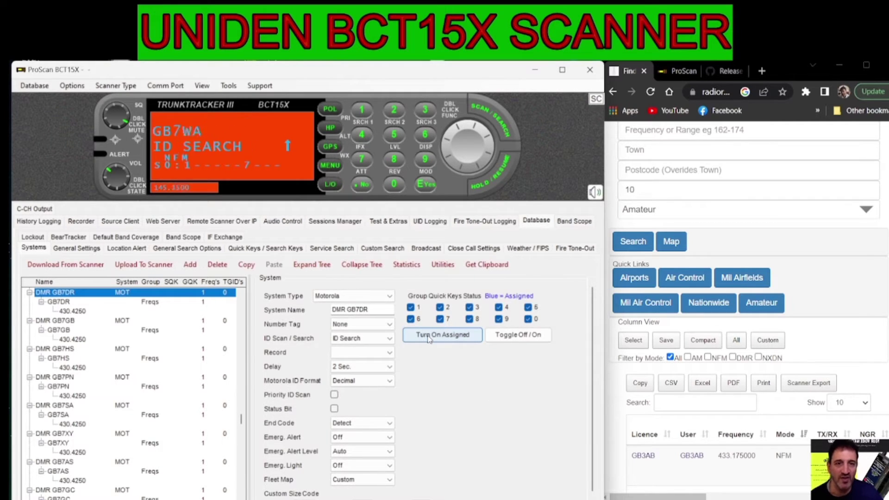
pyautogui.scroll(-4, 161, 380)
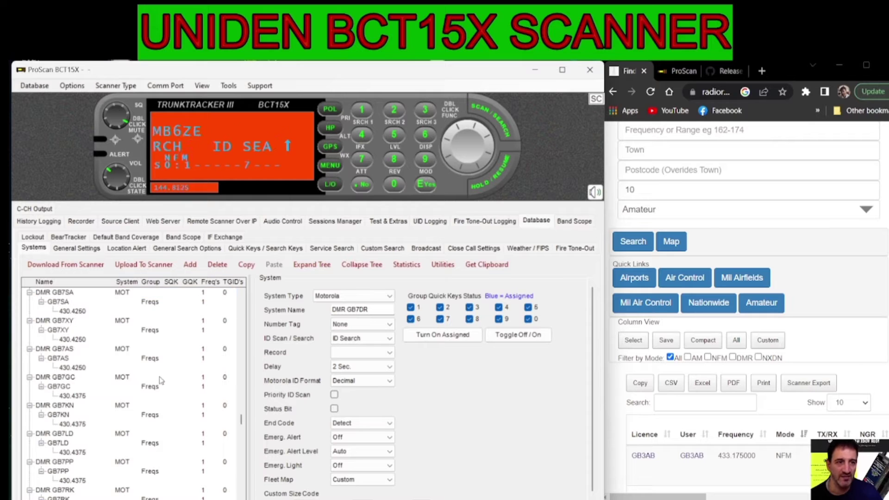
pyautogui.scroll(-9, 161, 380)
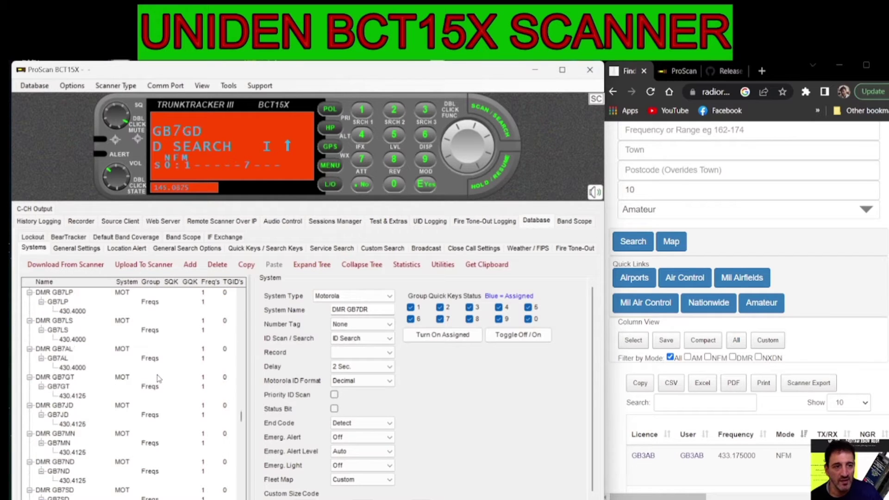
pyautogui.scroll(-8, 157, 378)
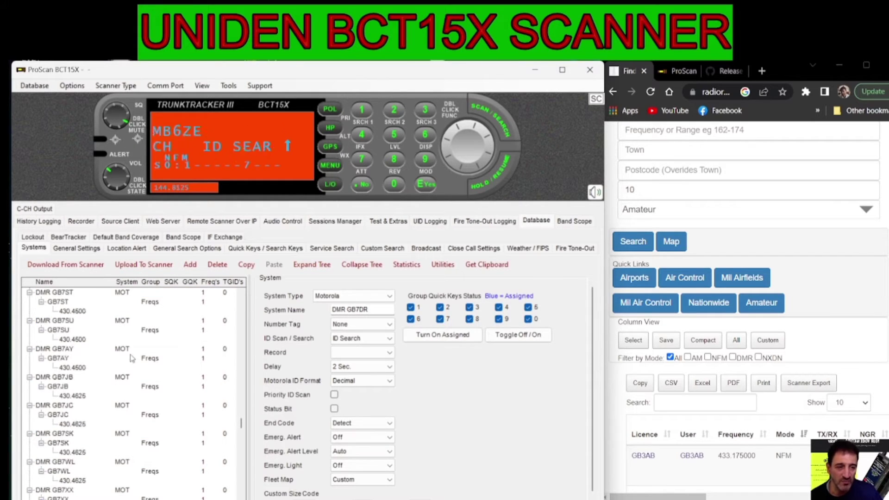
pyautogui.scroll(1, 132, 352)
# Upload all database systems to the scanner using Add Only with SQK & GQK status settings and Send Settings, and continue the upload process
pyautogui.click(142, 265)
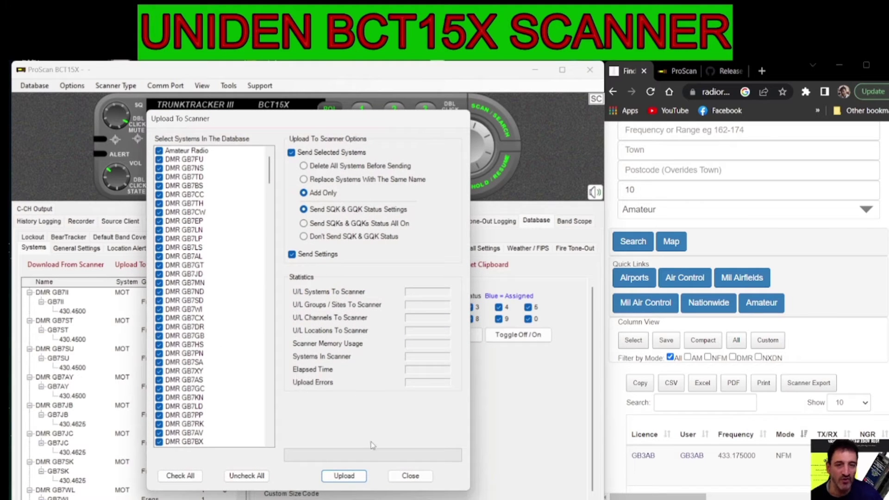
pyautogui.click(344, 476)
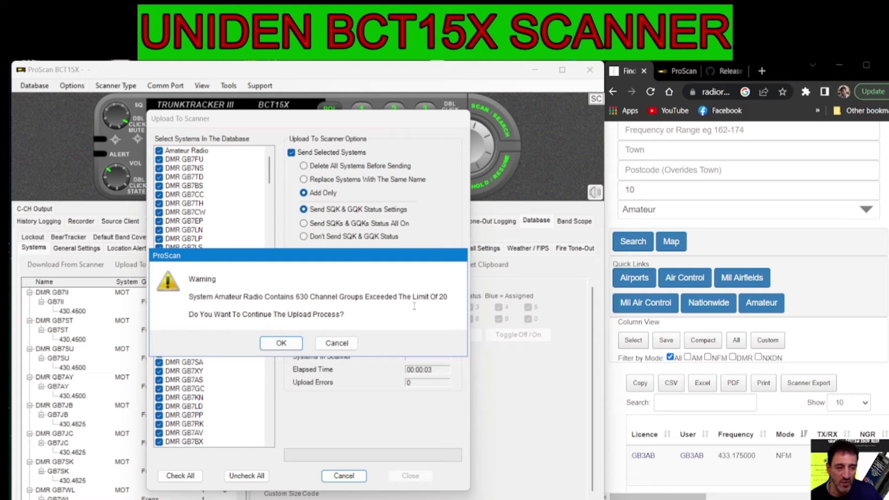
pyautogui.click(282, 344)
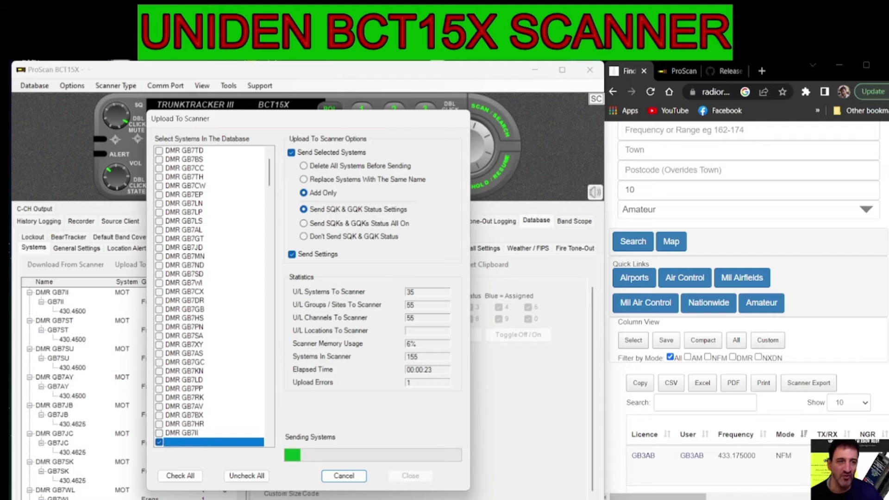
# Minimise the OBS window and move the upload dialog clear of the virtual scanner display
pyautogui.hotkey('alt', 'Tab')
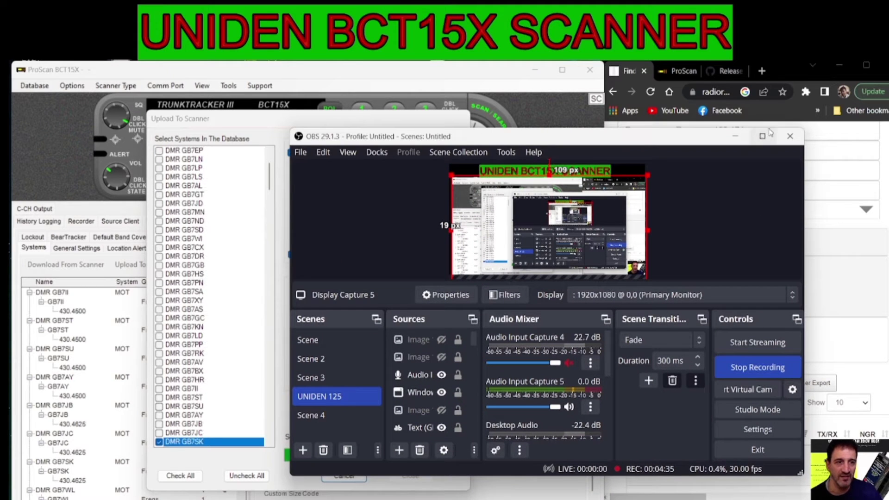
pyautogui.click(738, 136)
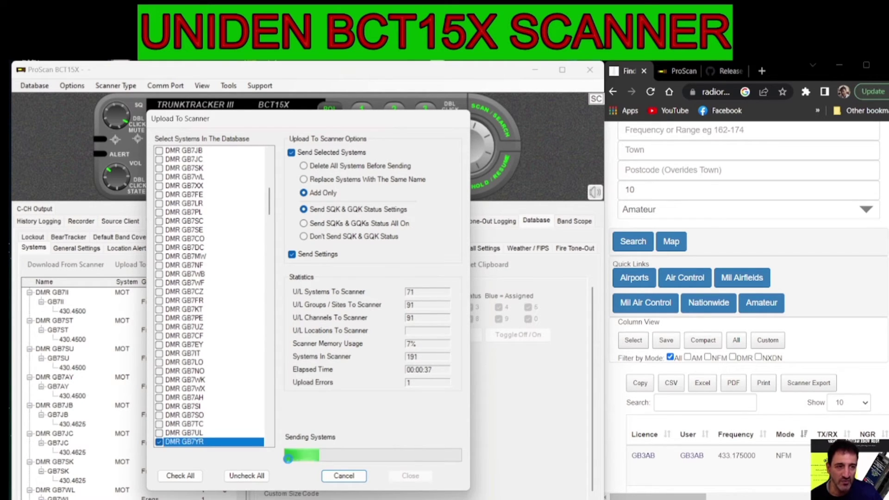
pyautogui.moveTo(285, 125); pyautogui.dragTo(688, 166)
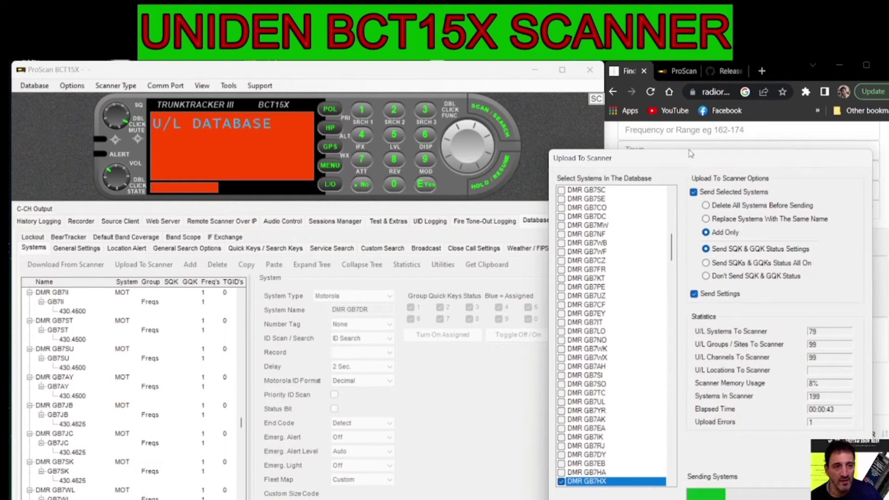